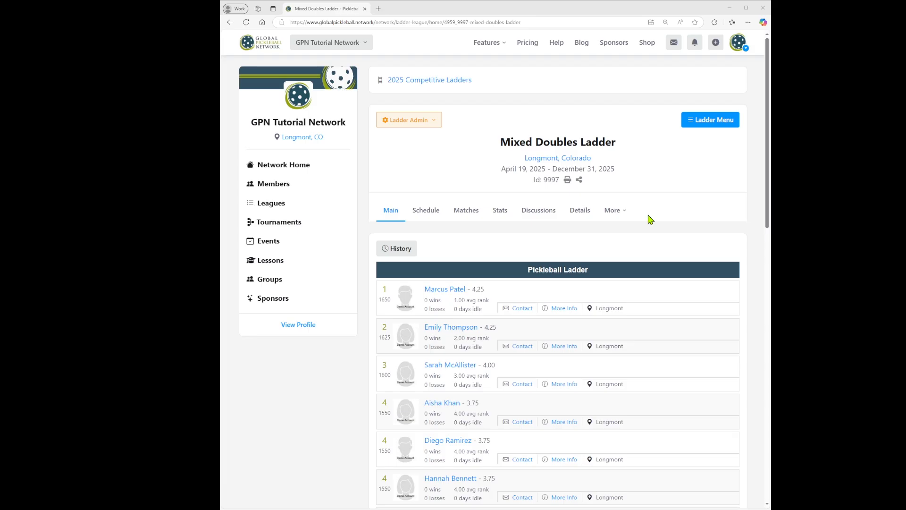
Create an event from the ladder's schedule and name it "Mixed Doubles Ladder (Saturdays 7pm)".
left_click(426, 210)
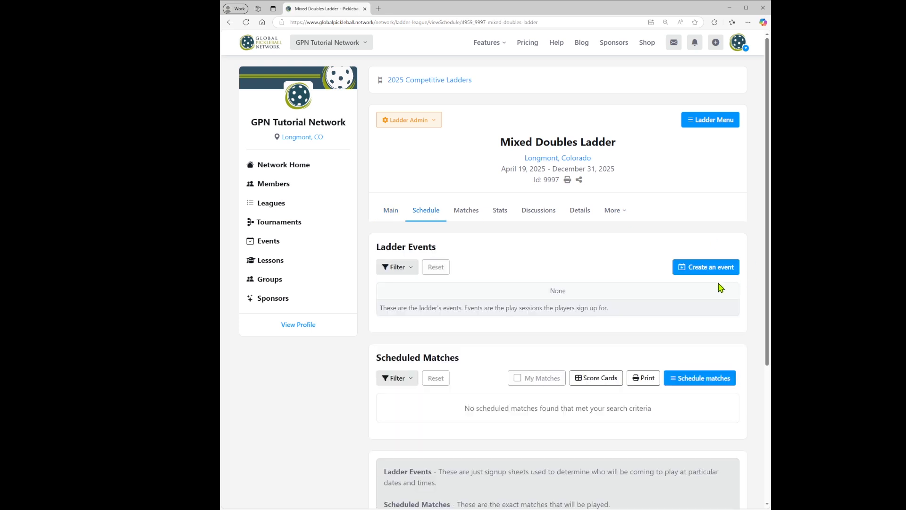
left_click(713, 269)
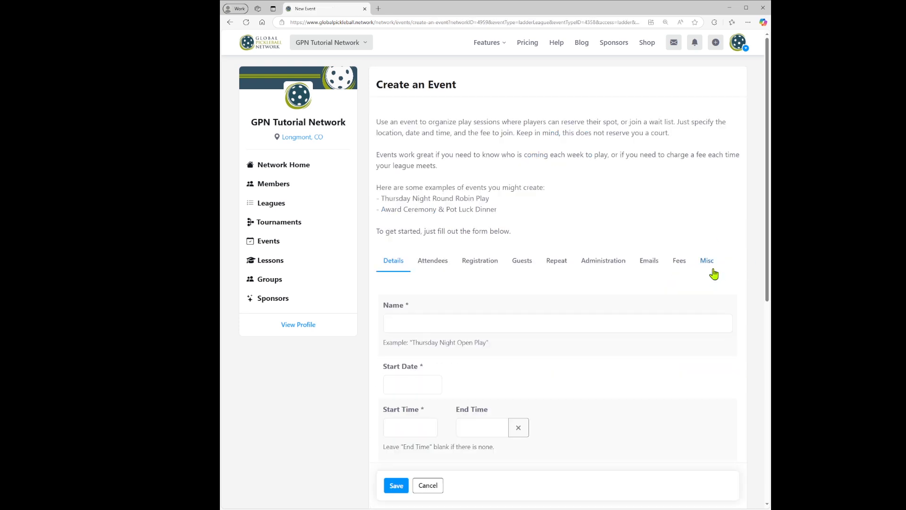
scroll(465, 213, "down", 2)
left_click(466, 213)
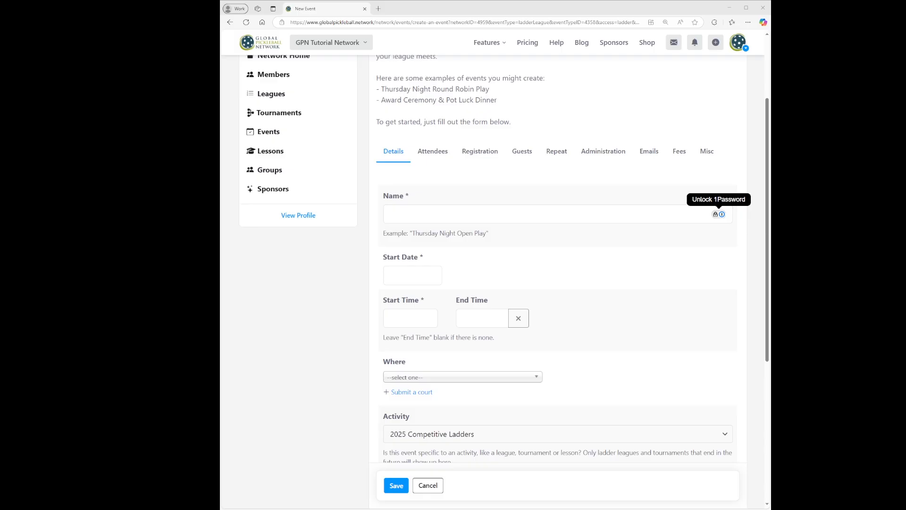
left_click(497, 213)
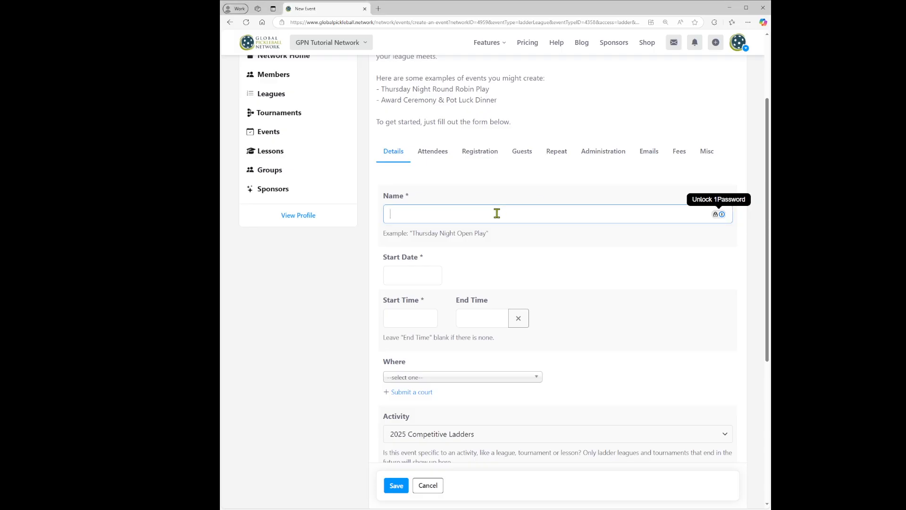
key("ctrl+v")
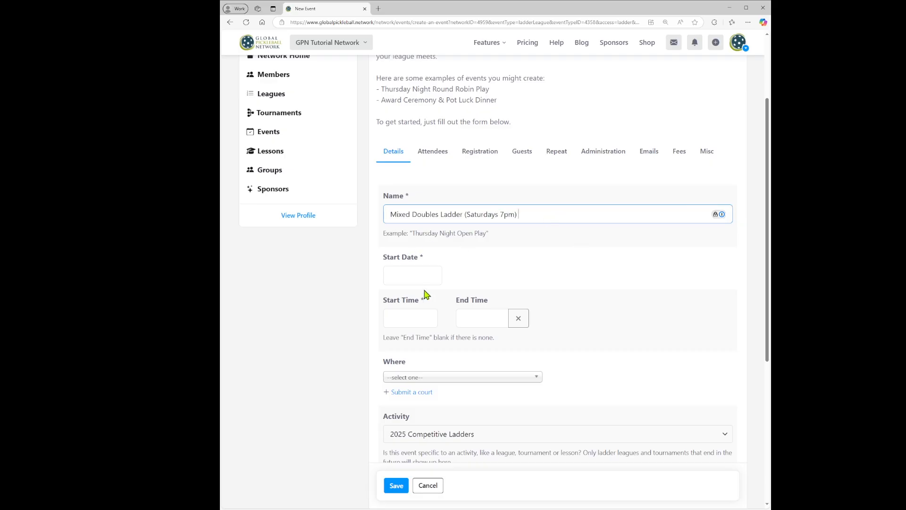
Set the event's start date to 2025-04-26, running from 07:00 PM to 09:00 PM.
left_click(422, 276)
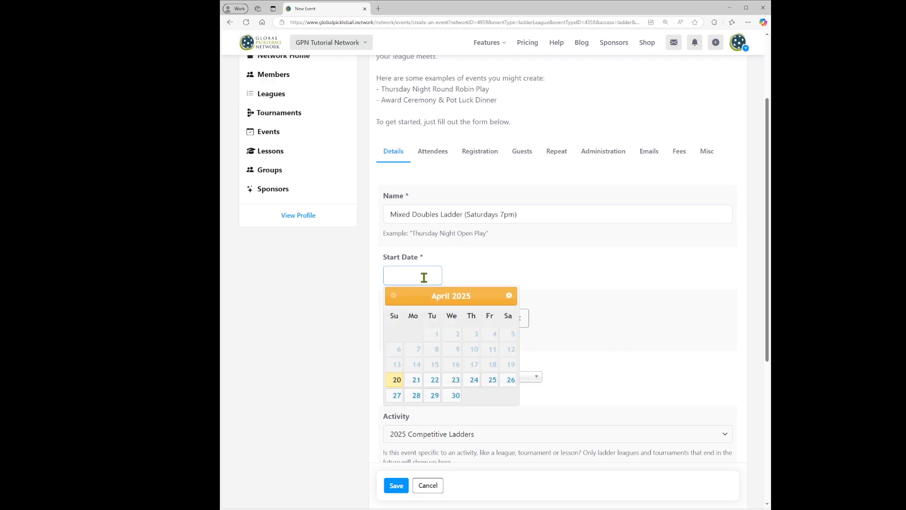
left_click(510, 380)
left_click(412, 322)
left_click(416, 394)
left_click(476, 354)
left_click(484, 319)
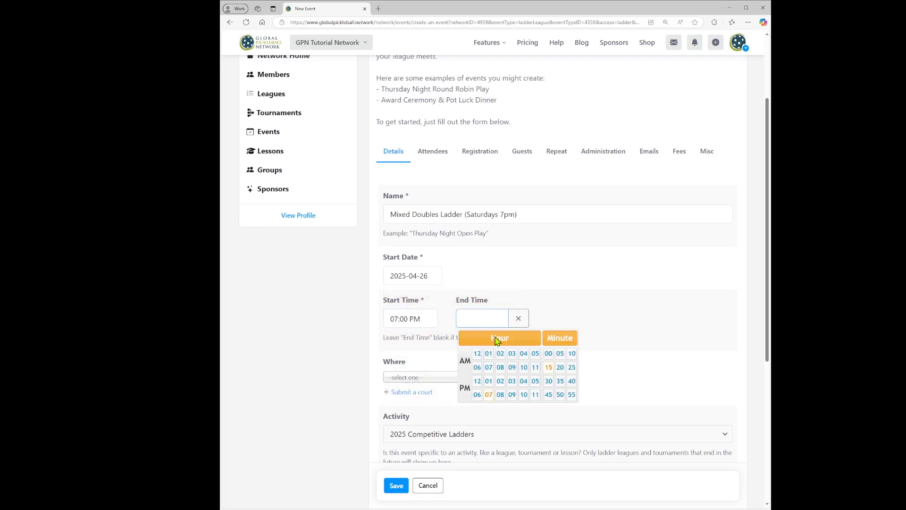
left_click(512, 394)
left_click(549, 354)
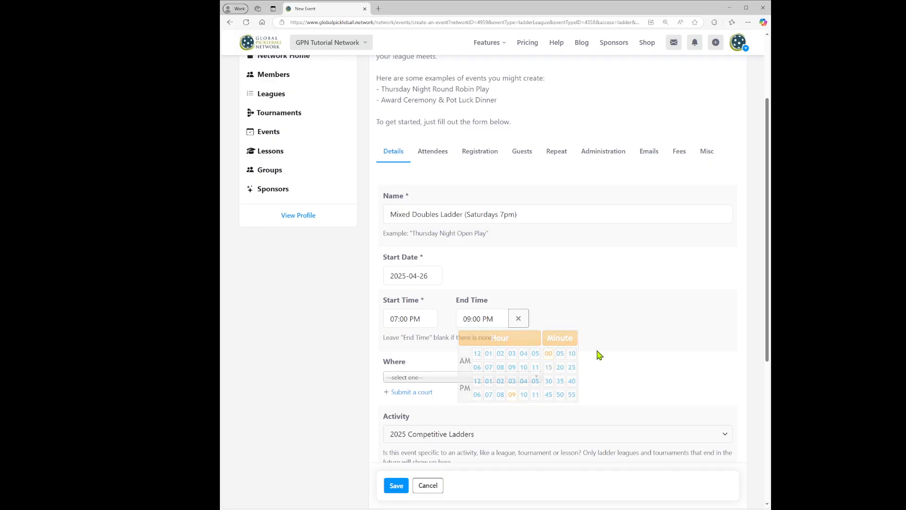
Find courts matching "long" and set the event's location to Longmont Athletic Club.
scroll(374, 297, "down", 2)
left_click(399, 305)
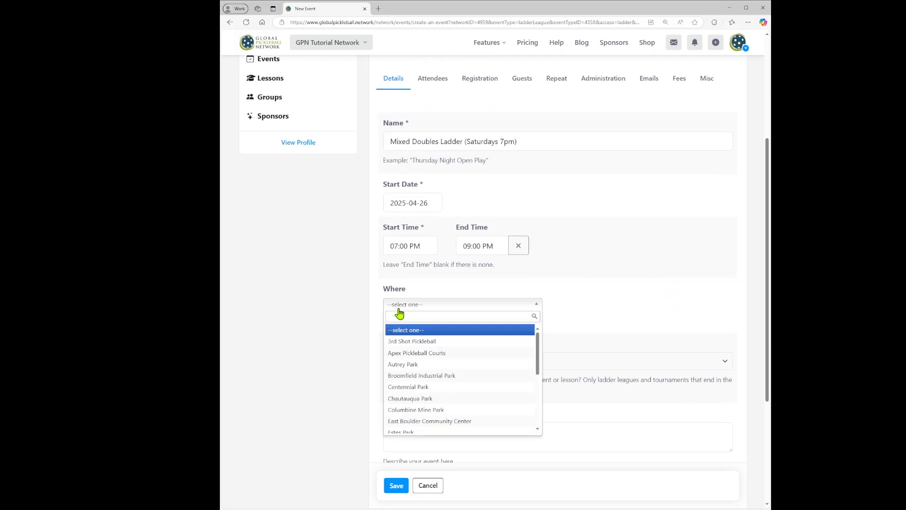
type("long")
left_click(453, 331)
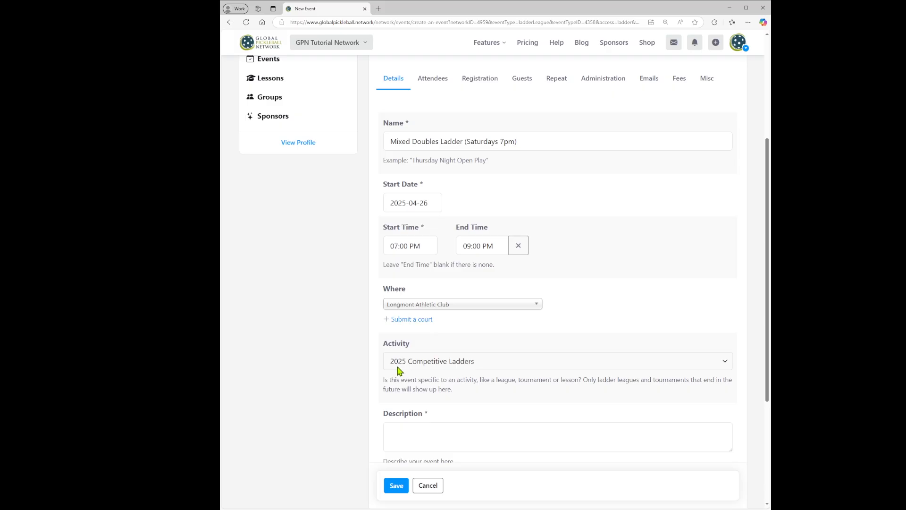
Describe the event with registration and waitlist instructions, stating that registration opens 6 days in advance for all players in the Mixed Doubles Ladder.
scroll(652, 326, "down", 3)
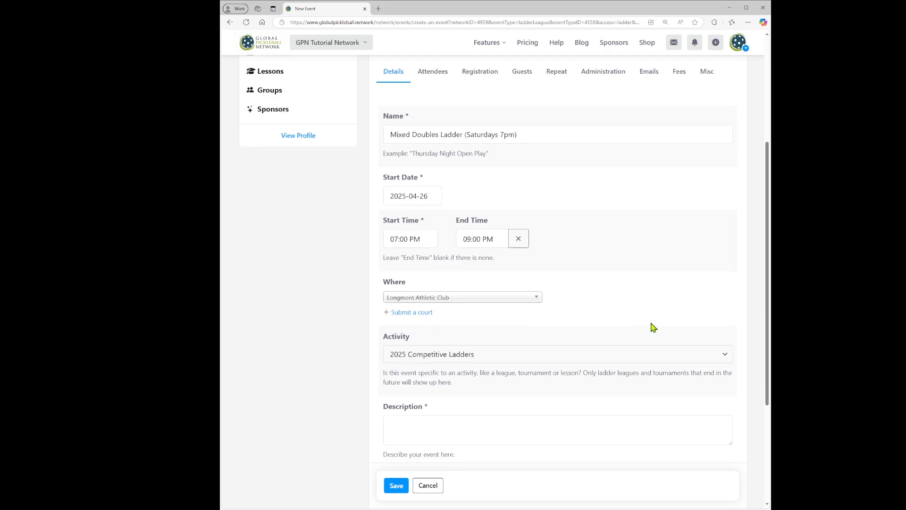
left_click(480, 293)
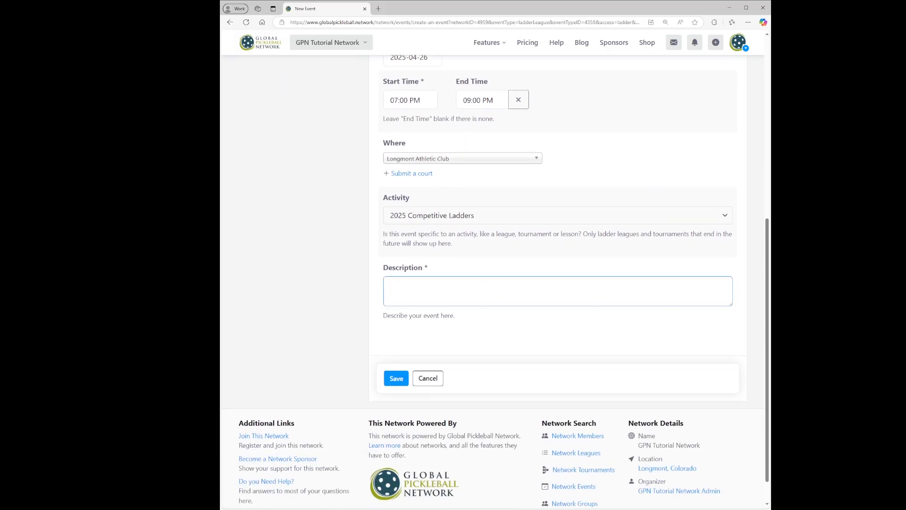
left_click(425, 287)
type("Please register to indicate your availability for this session. If the event is full, you can join the waitlist and will be notified if a spot becomes available.  Registration opens 6 days in advance for all players in the Mixed Doubles Ladder.")
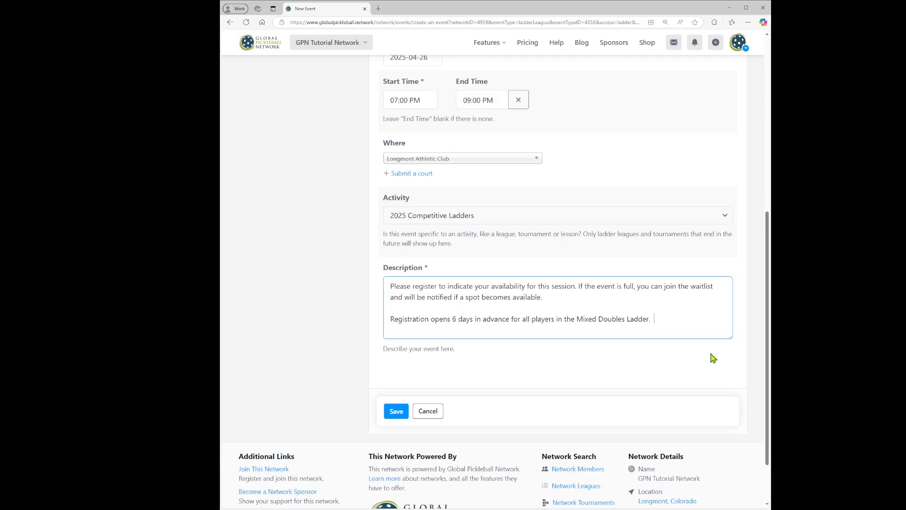
Limit the event's attendees to a maximum of 20, with no change to gender or playing levels.
scroll(567, 282, "up", 7)
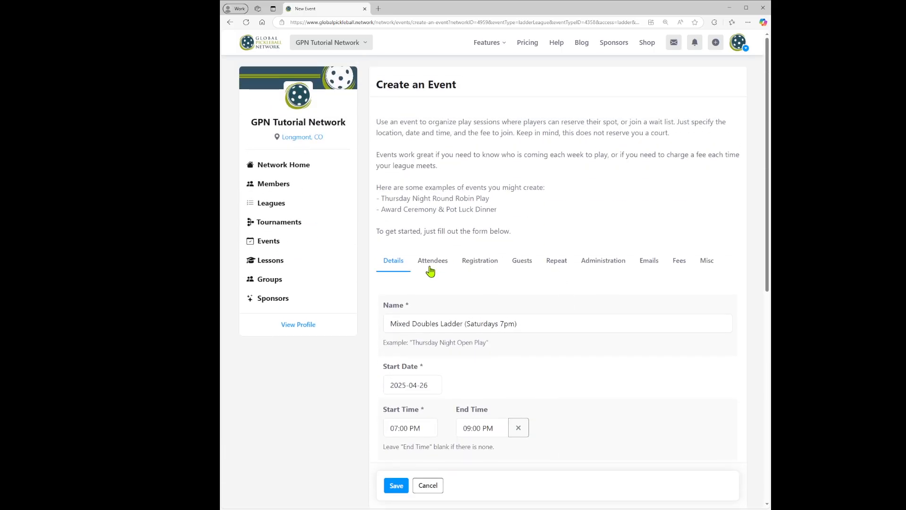
left_click(437, 266)
scroll(650, 333, "down", 4)
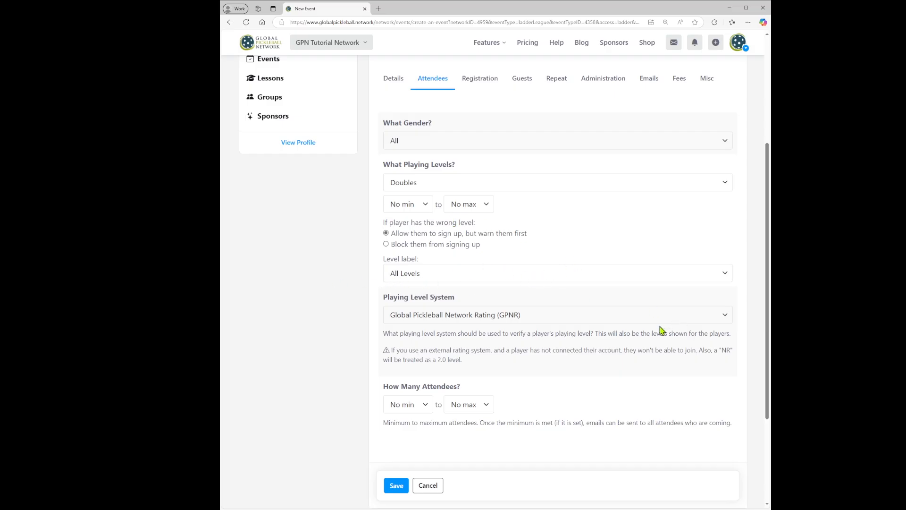
scroll(663, 331, "down", 1)
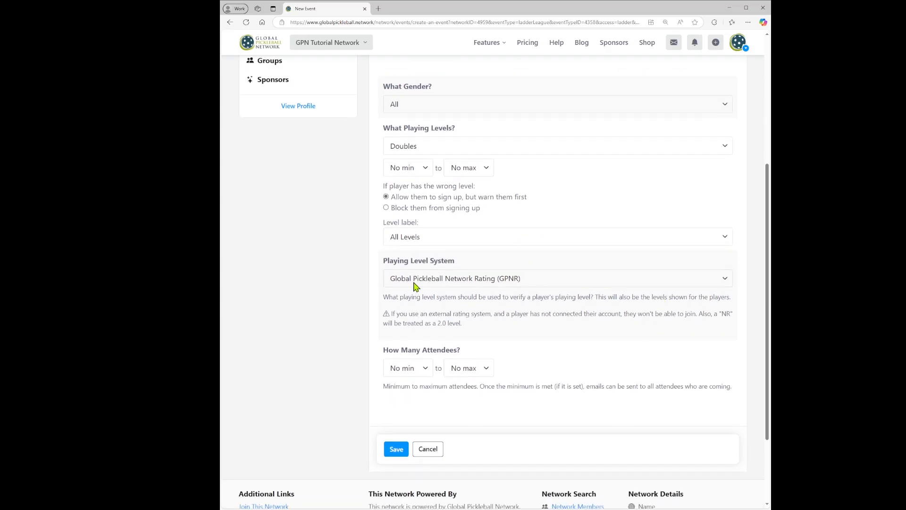
scroll(595, 314, "down", 2)
left_click(475, 303)
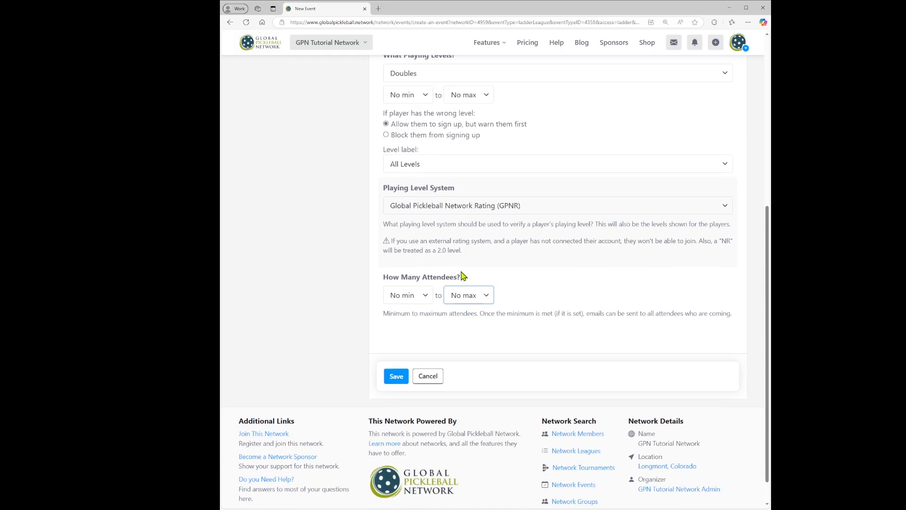
type("20")
Let members start signing up 6 days (144 hours) before the event.
scroll(580, 286, "up", 3)
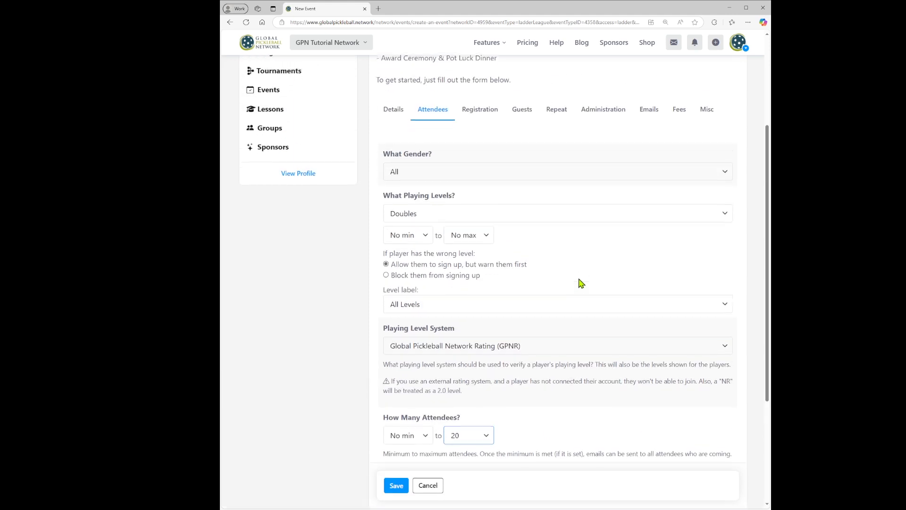
left_click(482, 120)
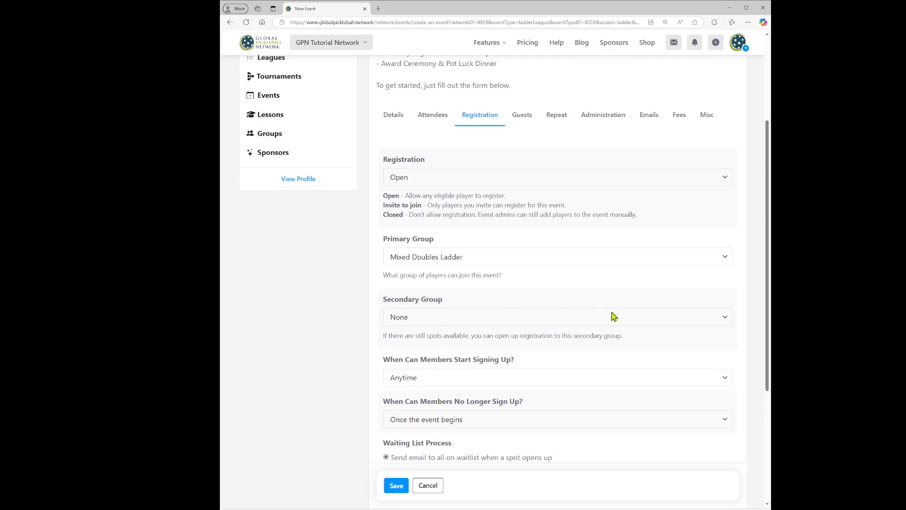
scroll(611, 314, "down", 2)
left_click(457, 270)
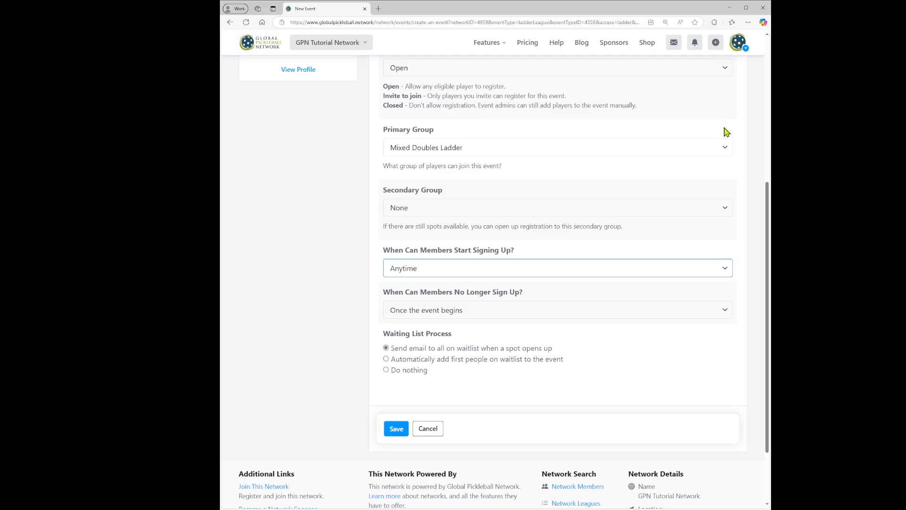
left_click(480, 208)
left_click(523, 334)
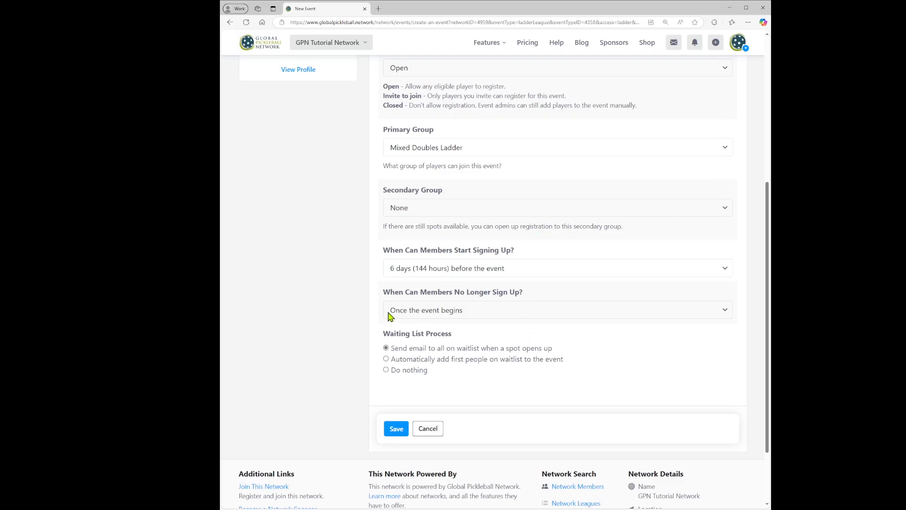
Review the choices for when sign-up ends and how the waiting list is processed.
left_click(481, 313)
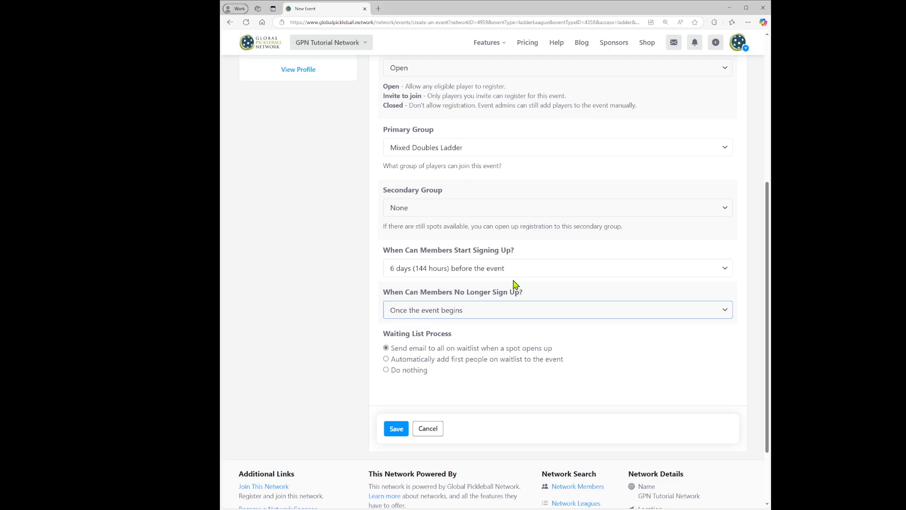
left_click(524, 340)
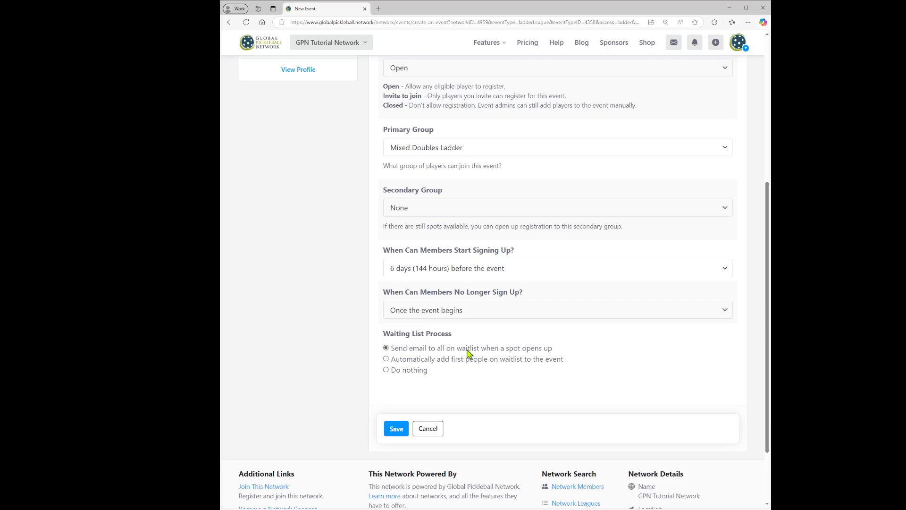
left_click_drag(392, 361, 565, 363)
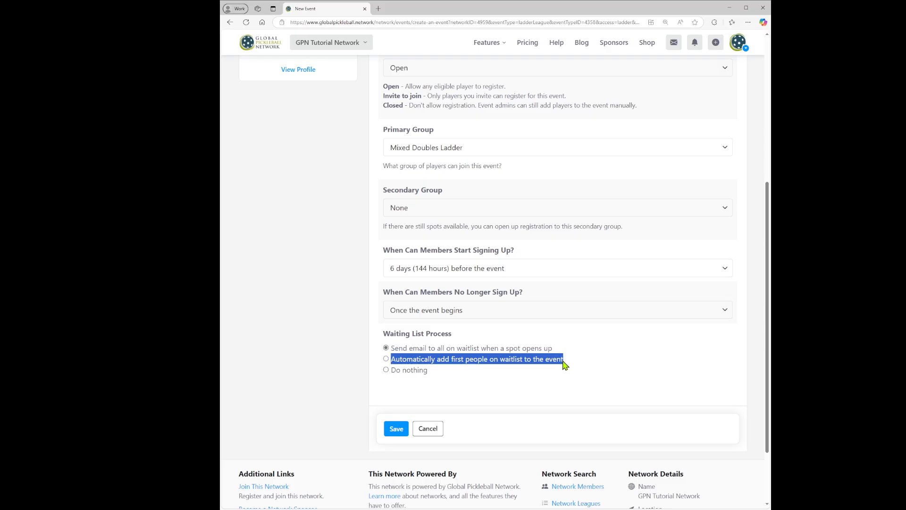
left_click_drag(563, 360, 393, 362)
left_click(390, 348)
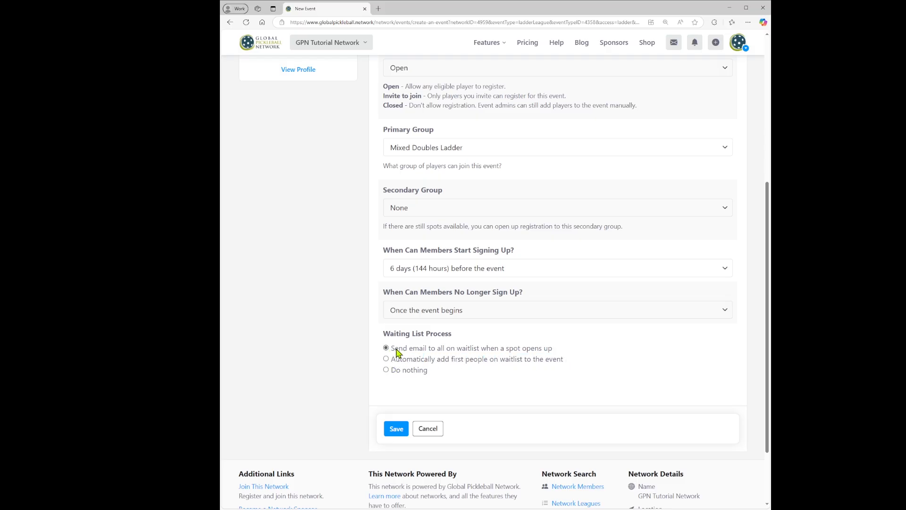
Check the guests-per-attendee setting and make the event repeat weekly.
scroll(496, 344, "up", 5)
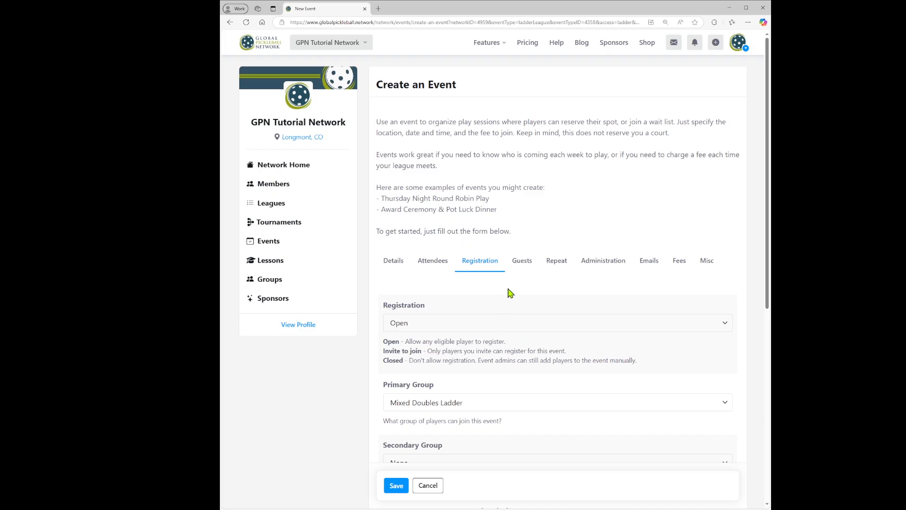
left_click(522, 264)
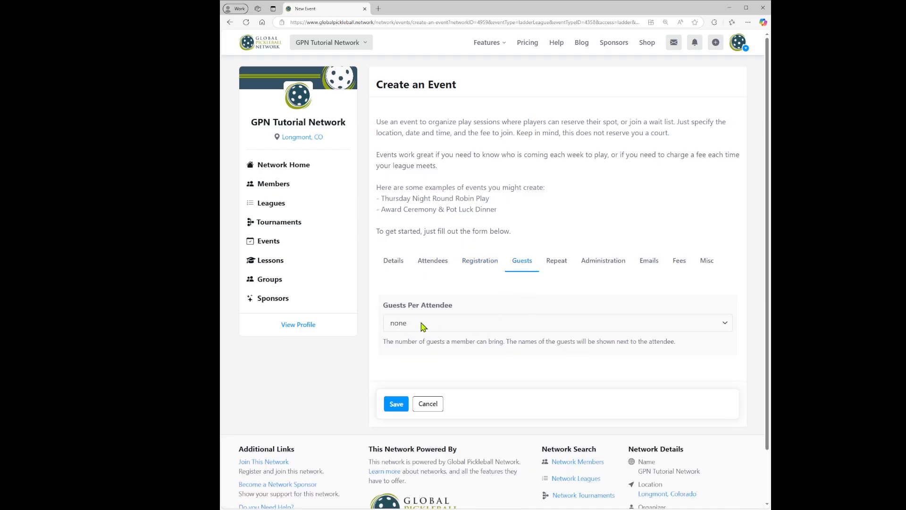
left_click(557, 262)
left_click(430, 329)
left_click(411, 374)
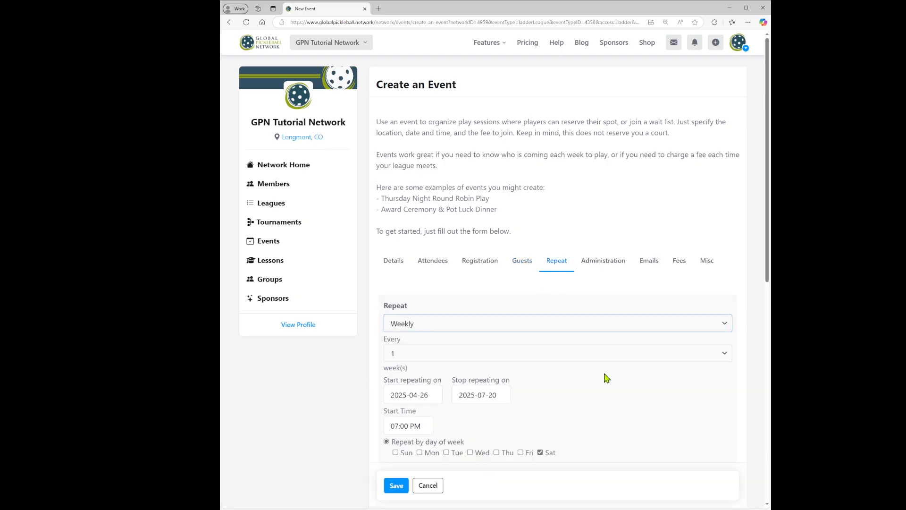
Set the weekly repetition to stop on 2025-12-31.
scroll(607, 377, "down", 3)
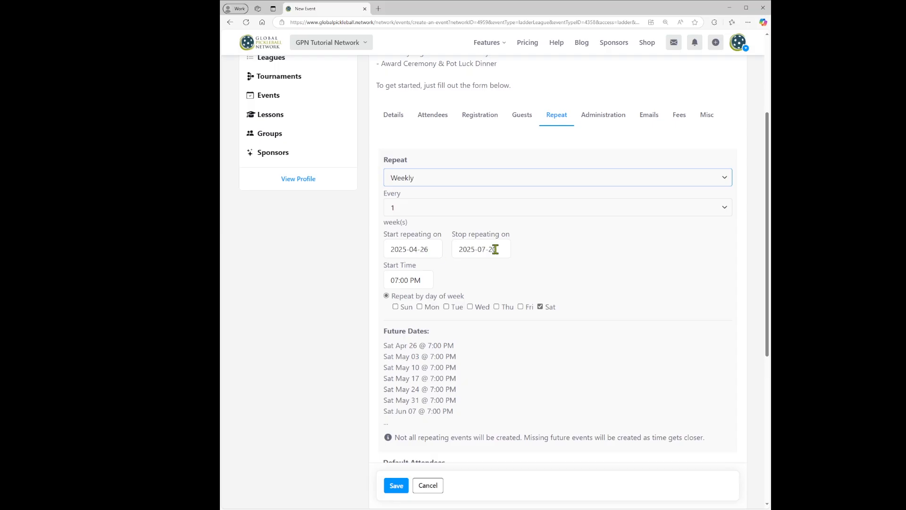
left_click(453, 253)
left_click(578, 269)
left_click(578, 268)
left_click(578, 269)
left_click(578, 269)
left_click(577, 269)
left_click(524, 368)
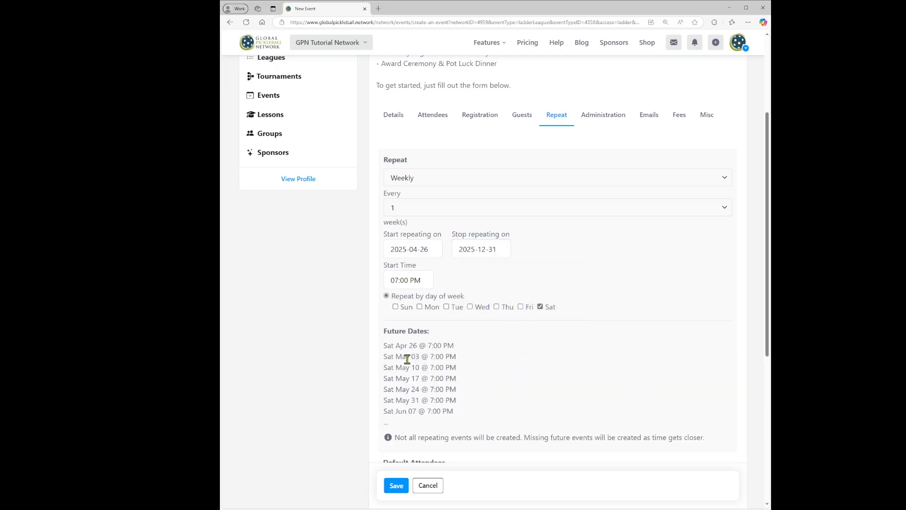
Add one ladder member as a default attendee of the repeating events and check the setting for marking default attendees paid.
scroll(425, 359, "down", 3)
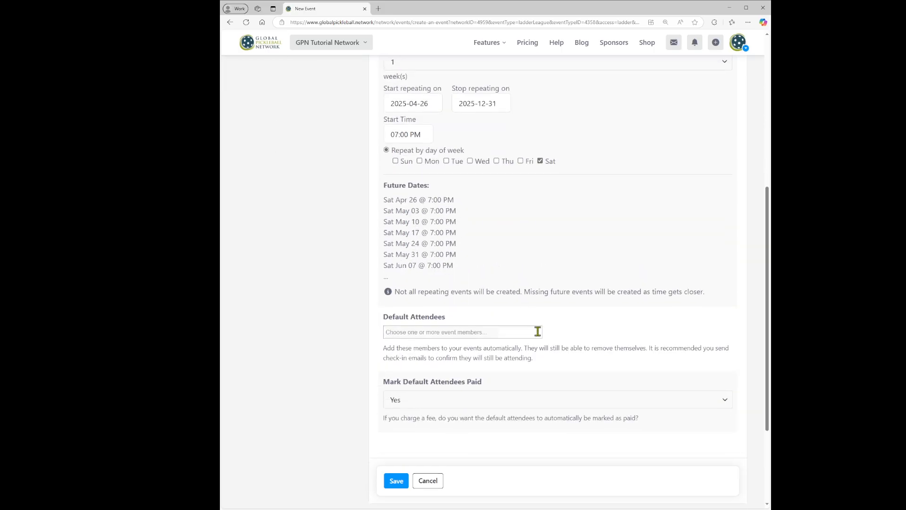
left_click(433, 332)
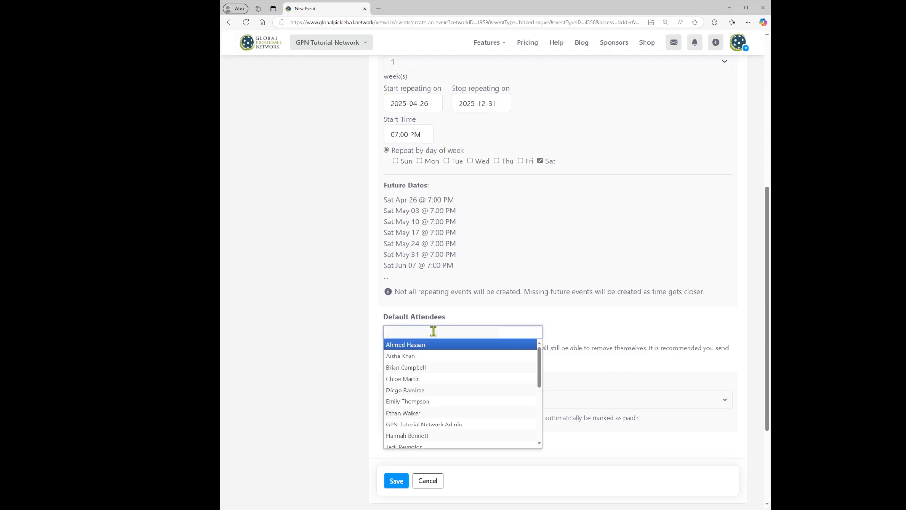
left_click(409, 418)
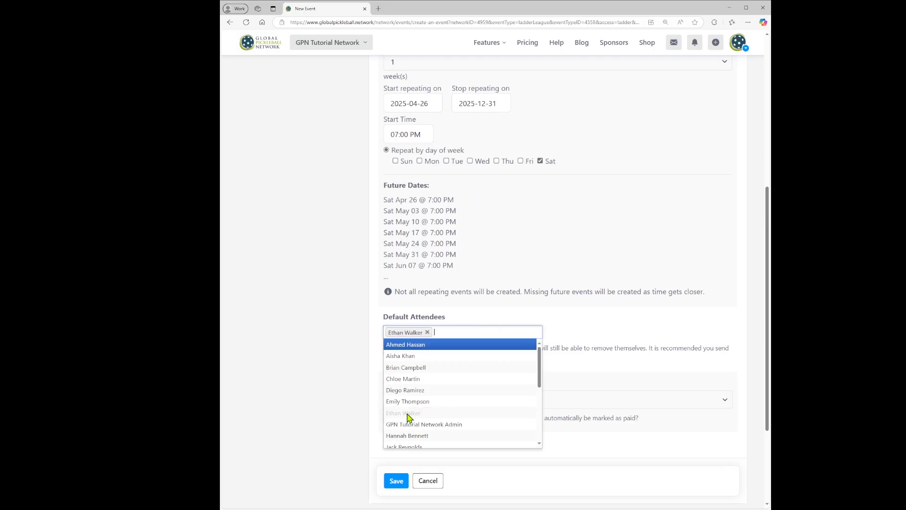
left_click(606, 328)
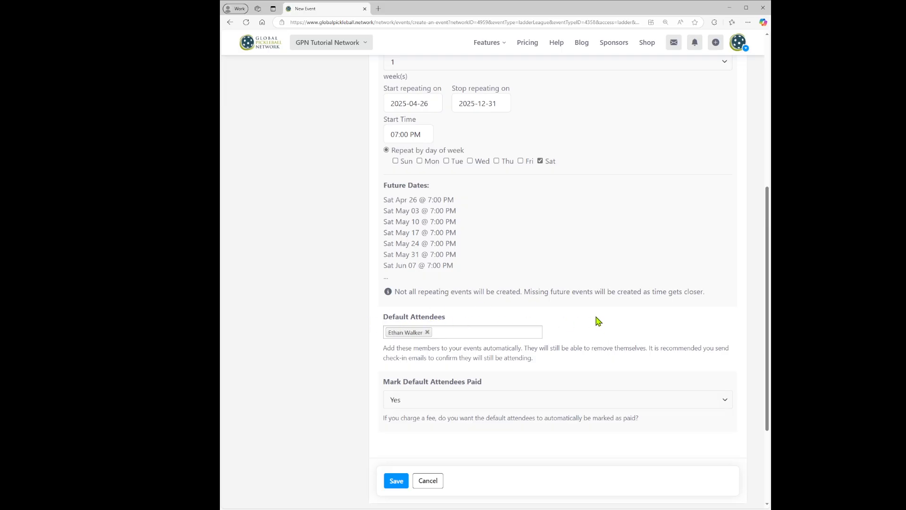
scroll(599, 321, "down", 1)
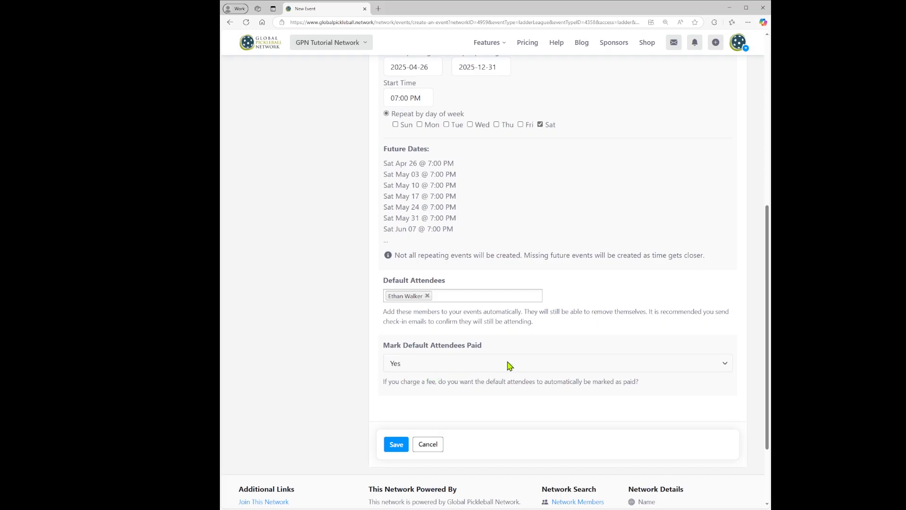
Add one ladder member as an additional administrator of the event.
scroll(566, 326, "up", 7)
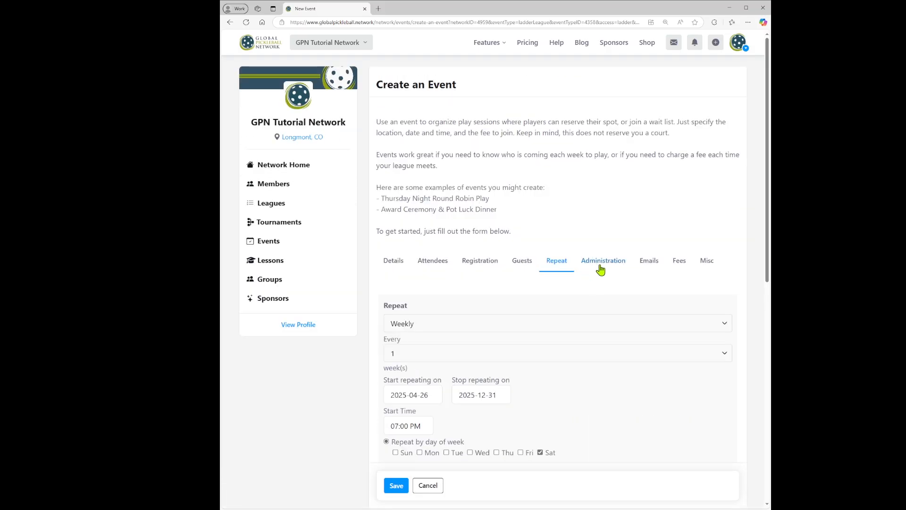
scroll(601, 267, "down", 3)
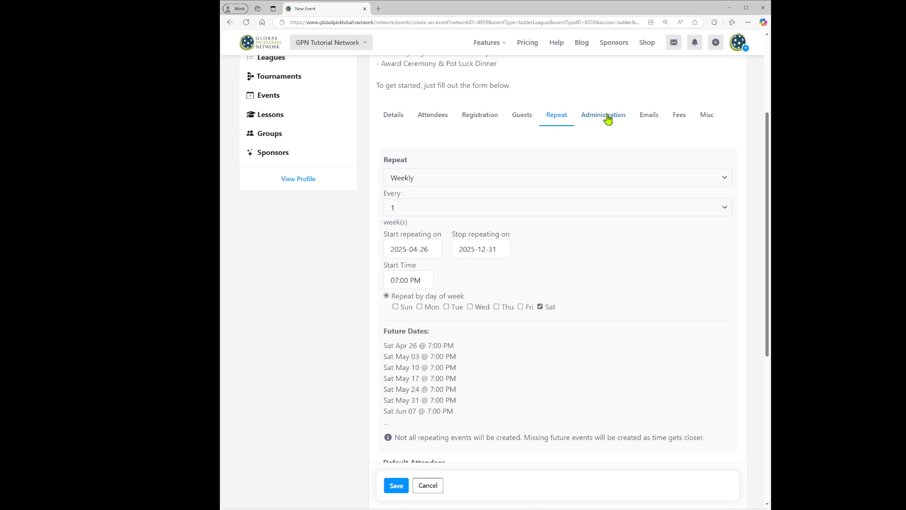
left_click(607, 118)
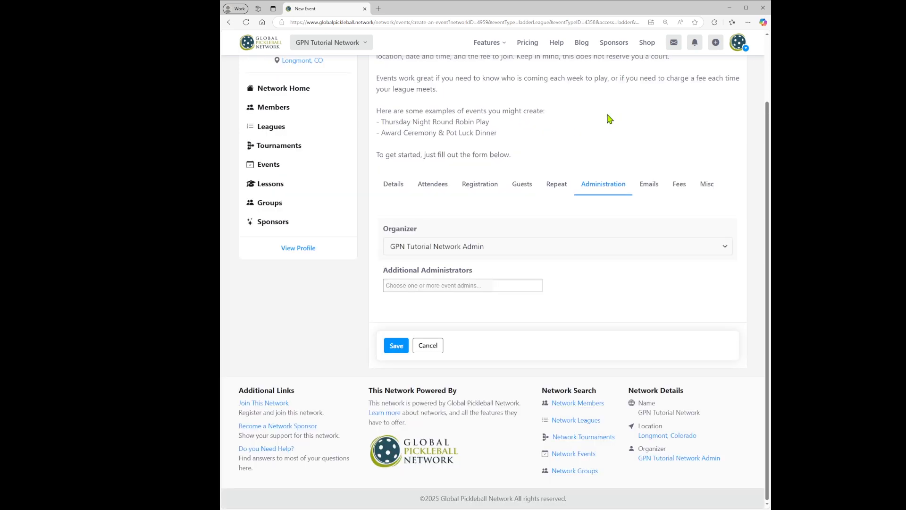
left_click(450, 284)
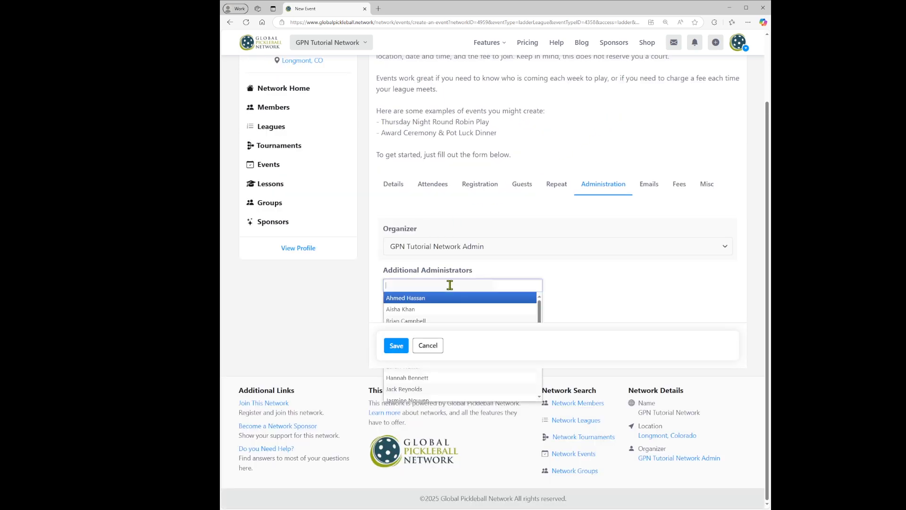
type("ethe")
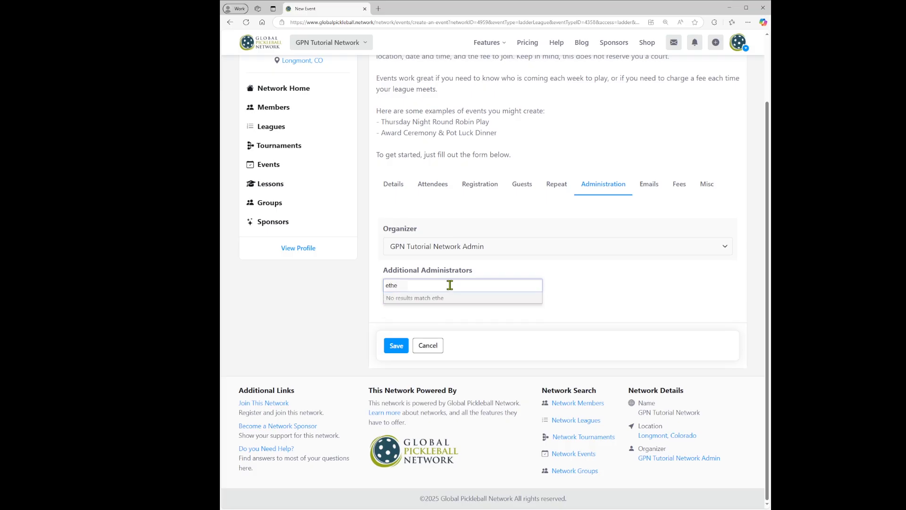
key("BackSpace")
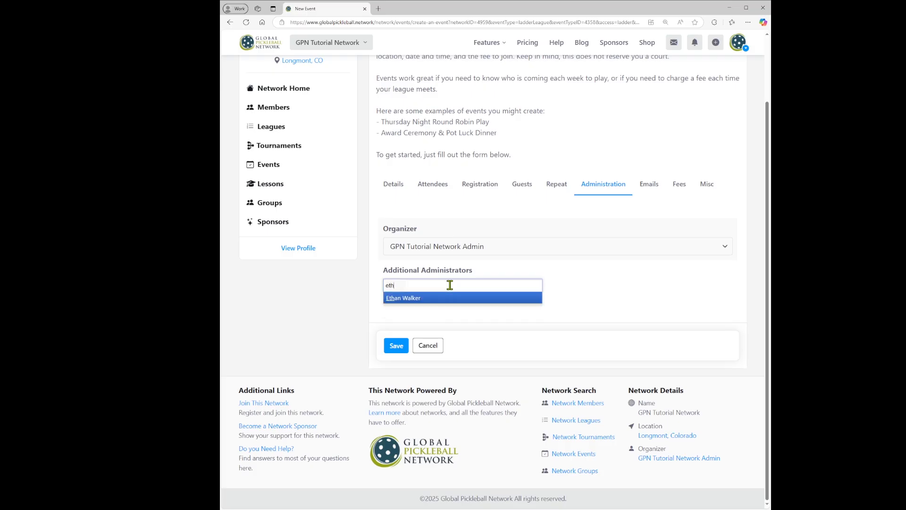
left_click(425, 299)
left_click(561, 283)
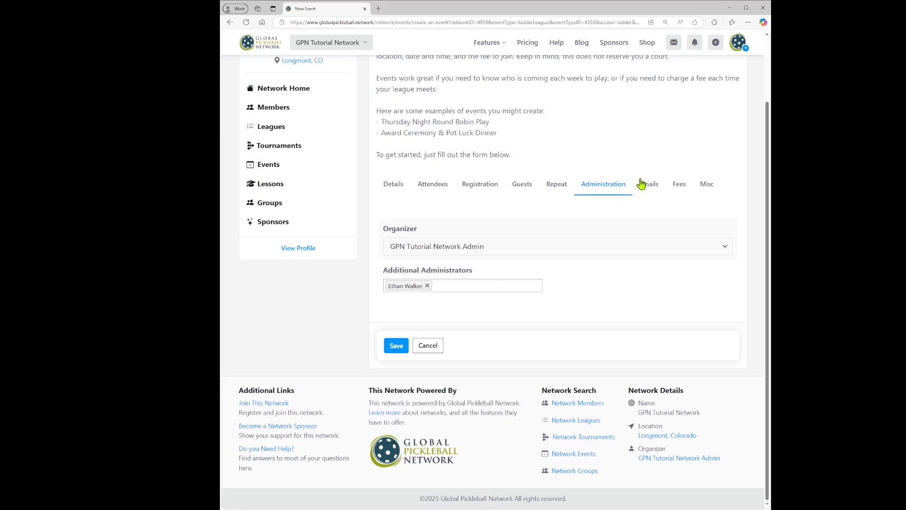
Turn off the event-full email and set the reminder emails to Do not send.
left_click(652, 190)
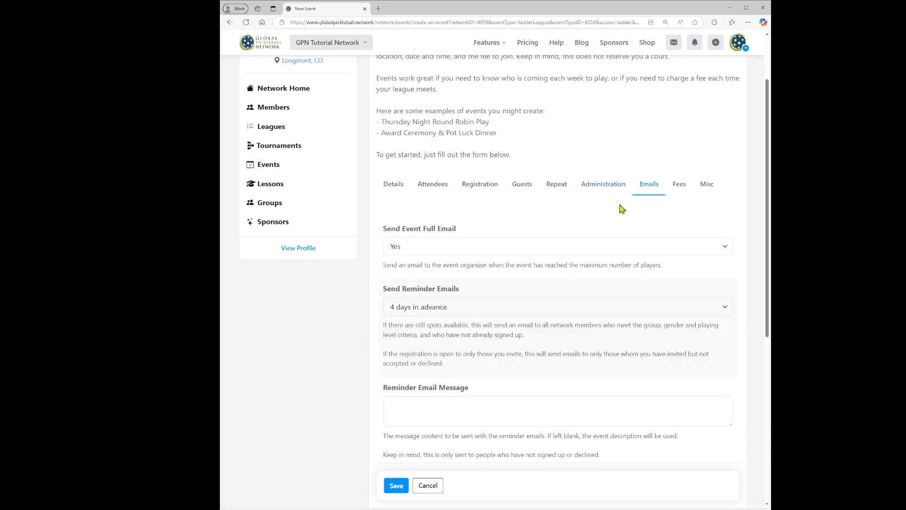
left_click_drag(768, 162, 767, 223)
left_click(423, 137)
left_click(421, 150)
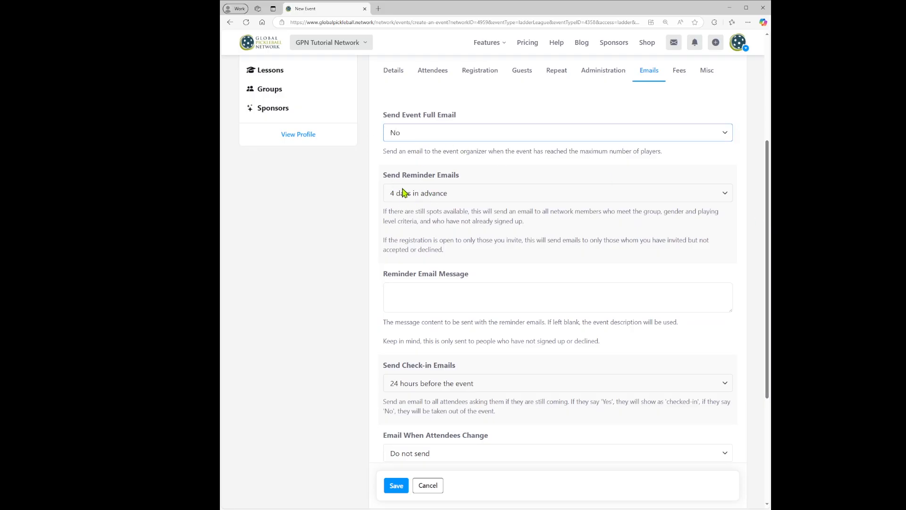
left_click(477, 201)
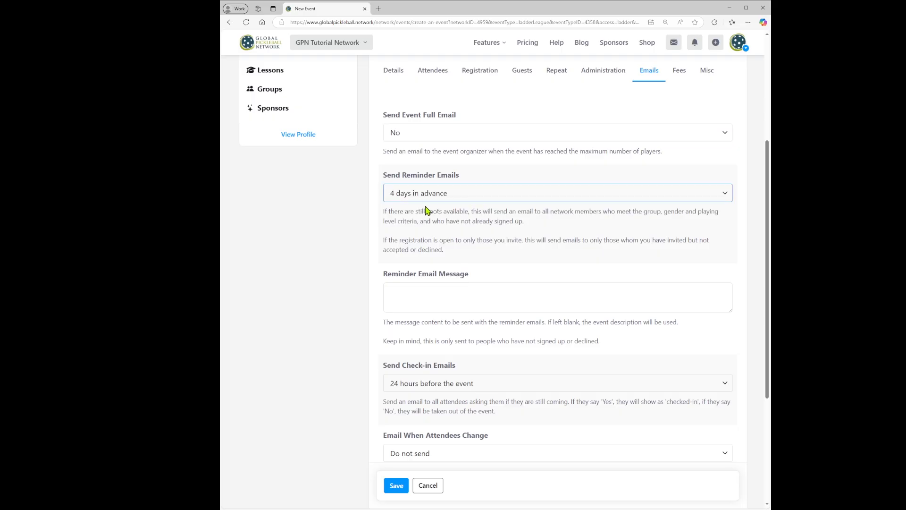
left_click(427, 210)
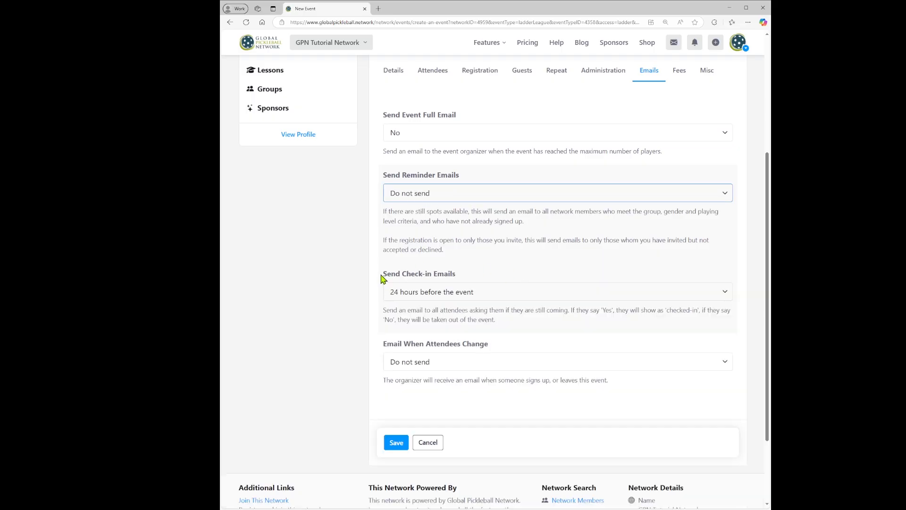
Send check-in emails 12 hours before the event and email the organizer about attendee changes if less than 6 hours before the event.
left_click_drag(382, 276, 472, 279)
left_click(499, 272)
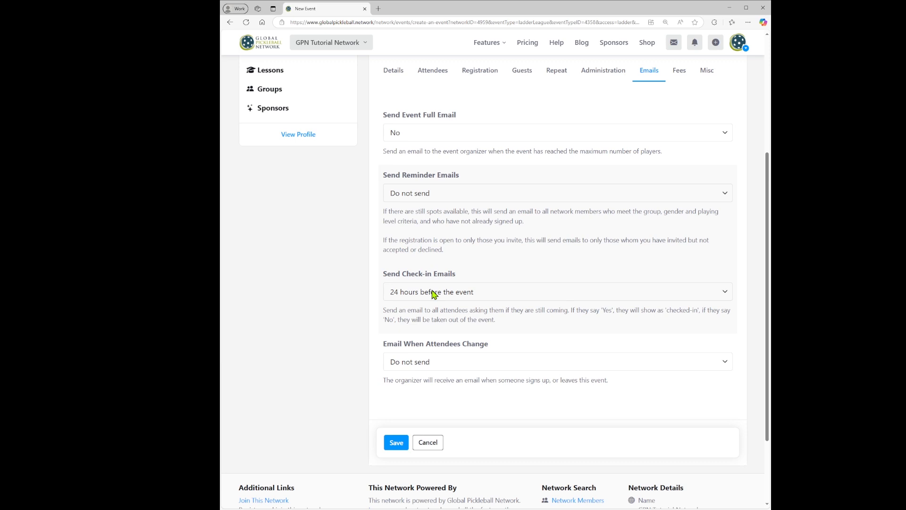
left_click(433, 293)
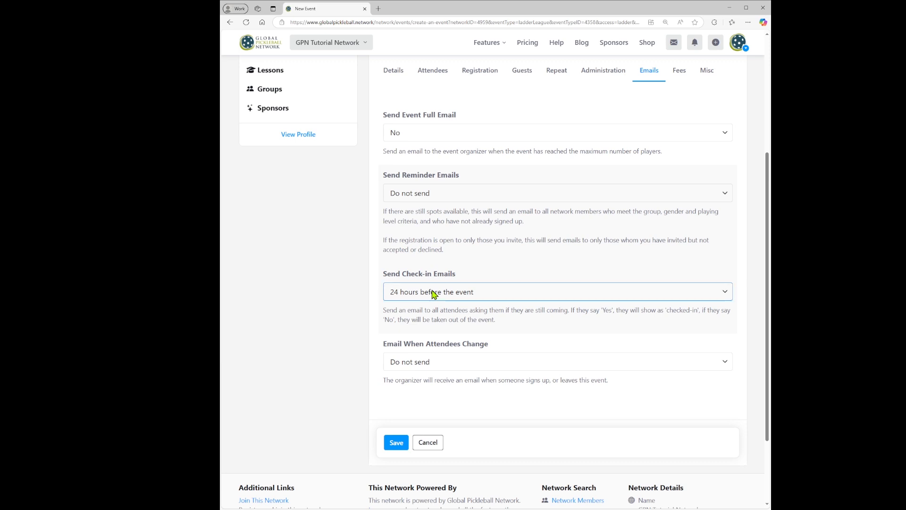
key("Up")
left_click(406, 368)
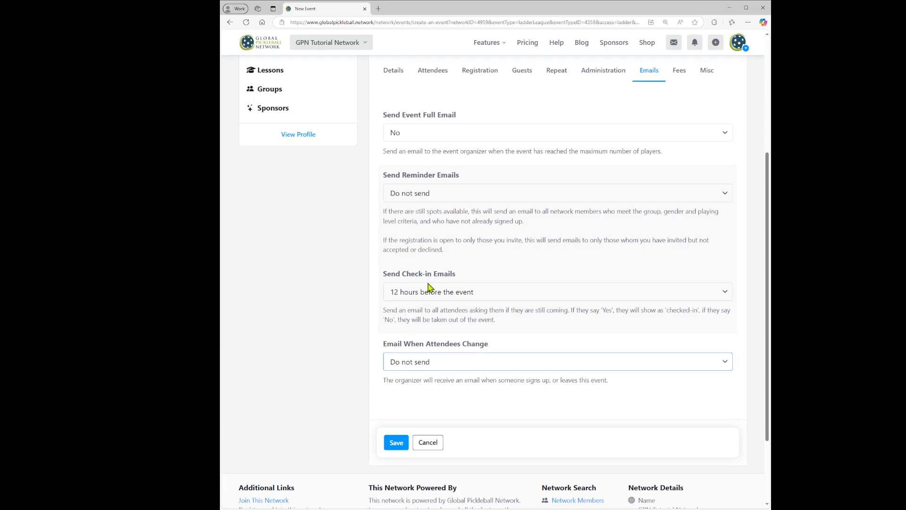
key("Down")
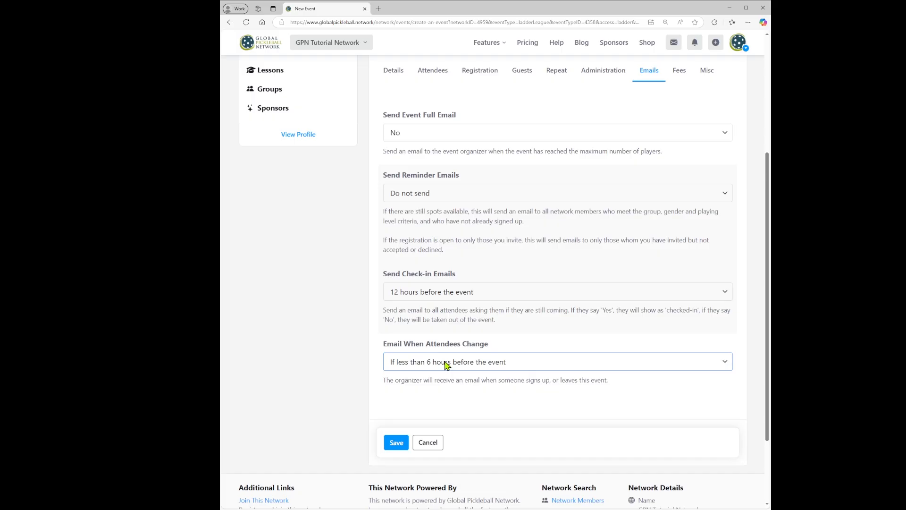
Review the entry fee settings and leave the event as free with no event fee.
left_click(679, 70)
scroll(651, 288, "down", 3)
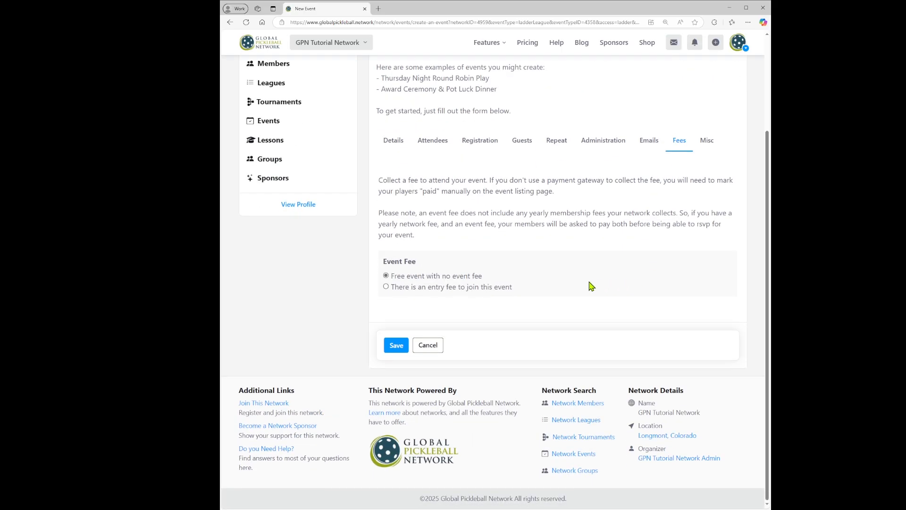
left_click(467, 292)
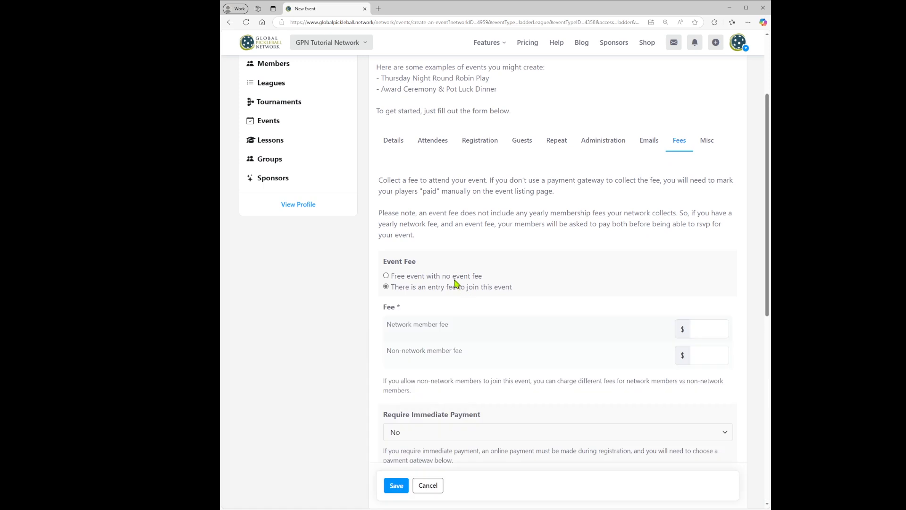
left_click(456, 277)
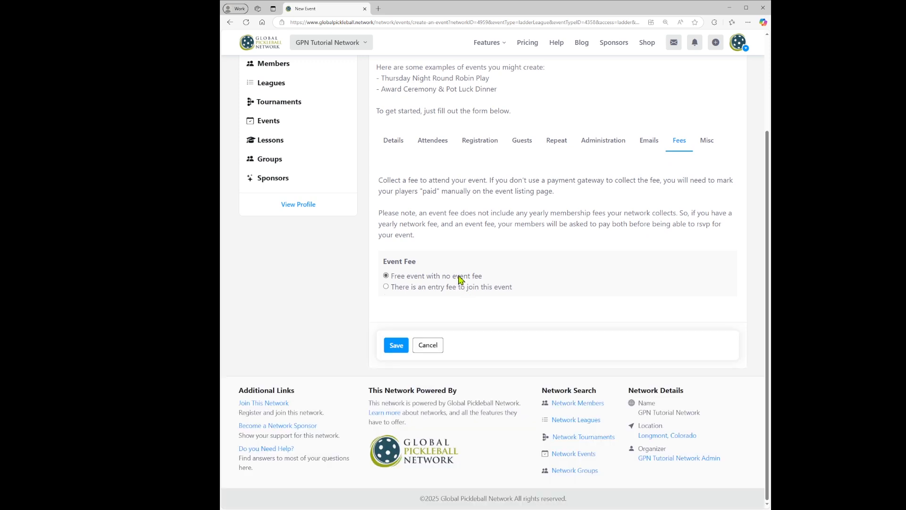
Make the event viewable only to attendees, invitees, event admins and network members, and save the completed event.
left_click(707, 141)
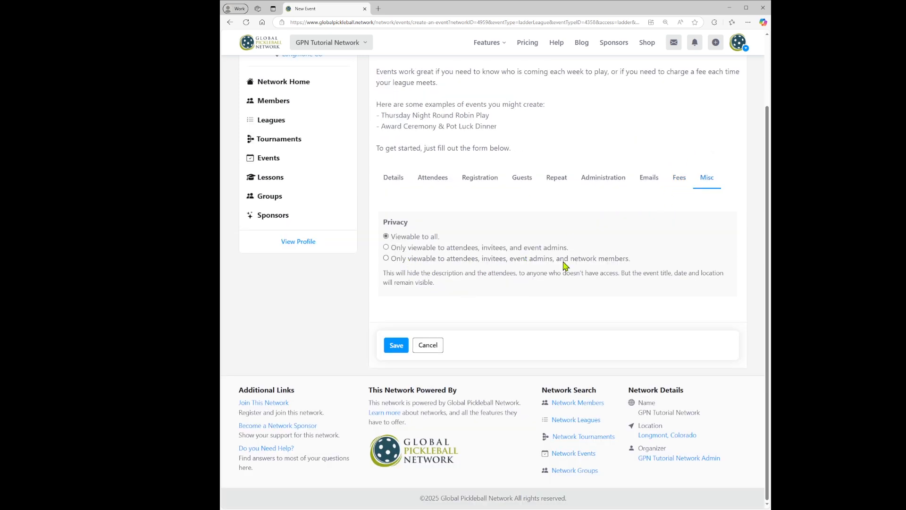
left_click(601, 260)
left_click(397, 346)
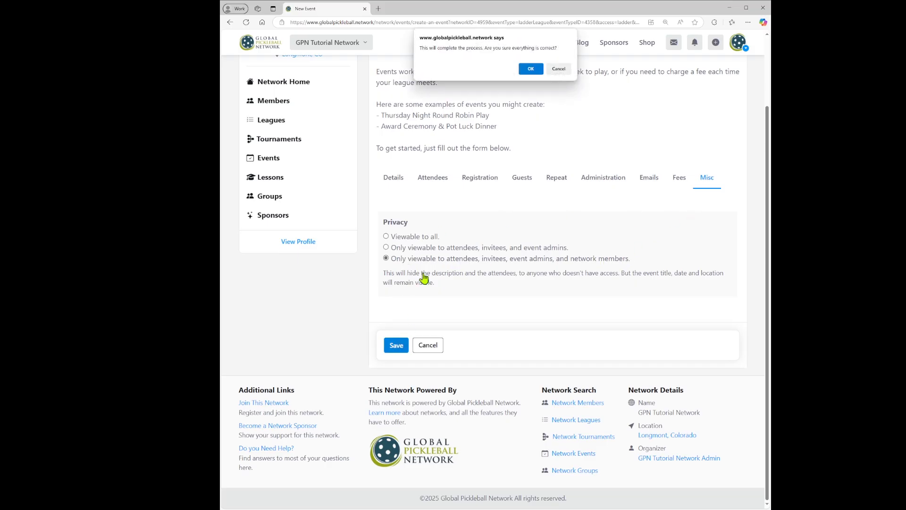
left_click(529, 69)
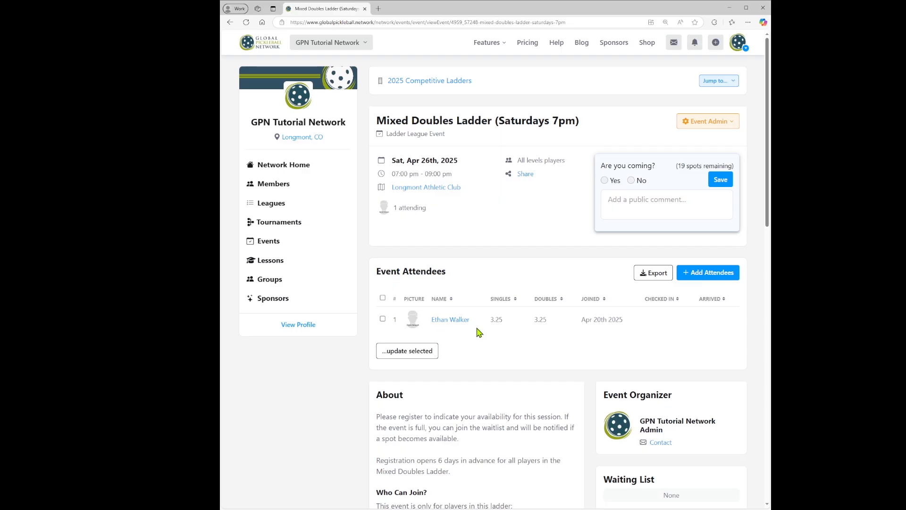
Go from the event page to the Mixed Doubles Ladder and open its schedule.
left_click(732, 85)
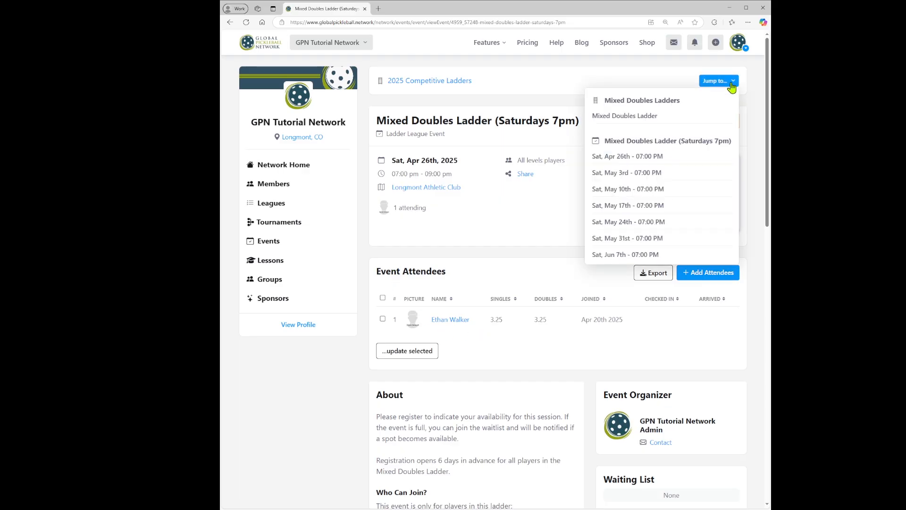
left_click(635, 117)
left_click(428, 214)
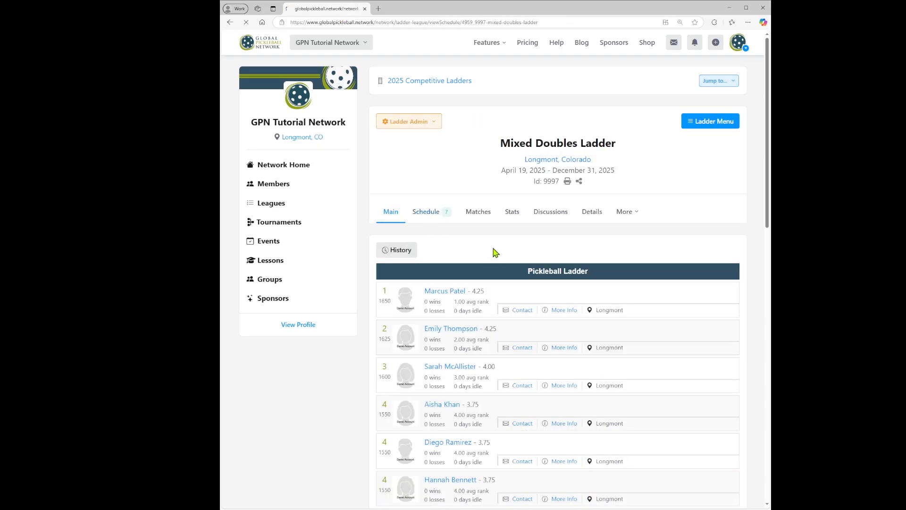